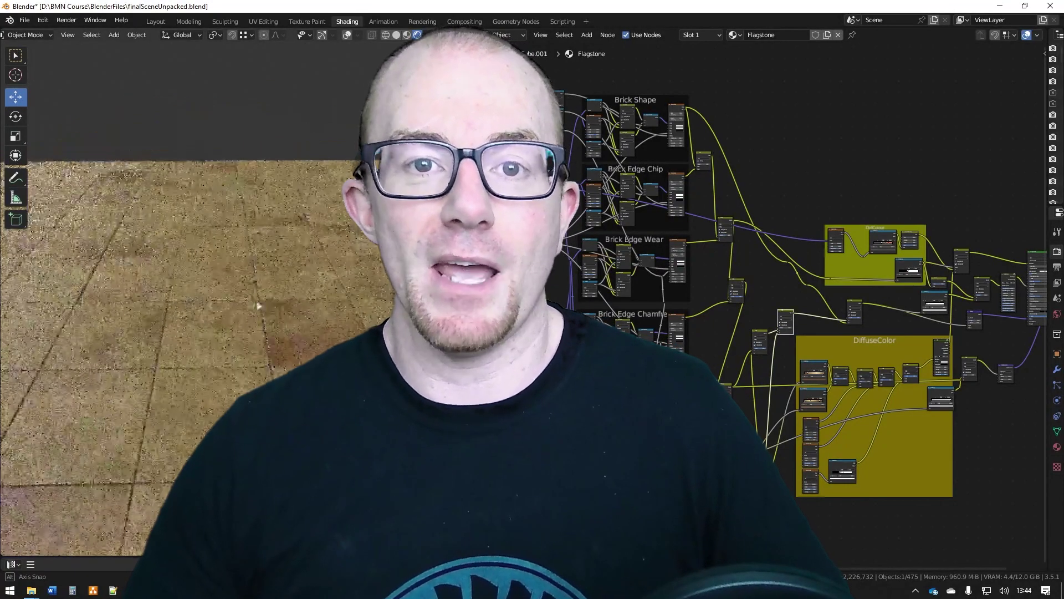
Set the Flagstone material's Value node to 2.130
{"action": "middle_click_drag", "start_coordinate": [253, 264], "coordinate": [249, 296]}
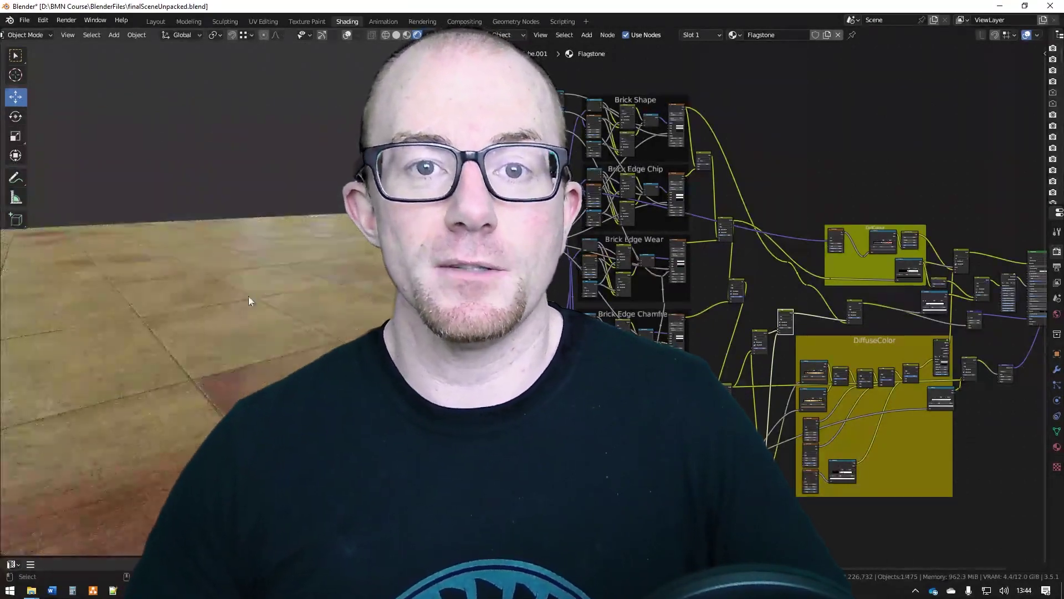
{"action": "scroll", "coordinate": [627, 231], "scroll_direction": "up", "scroll_amount": 2}
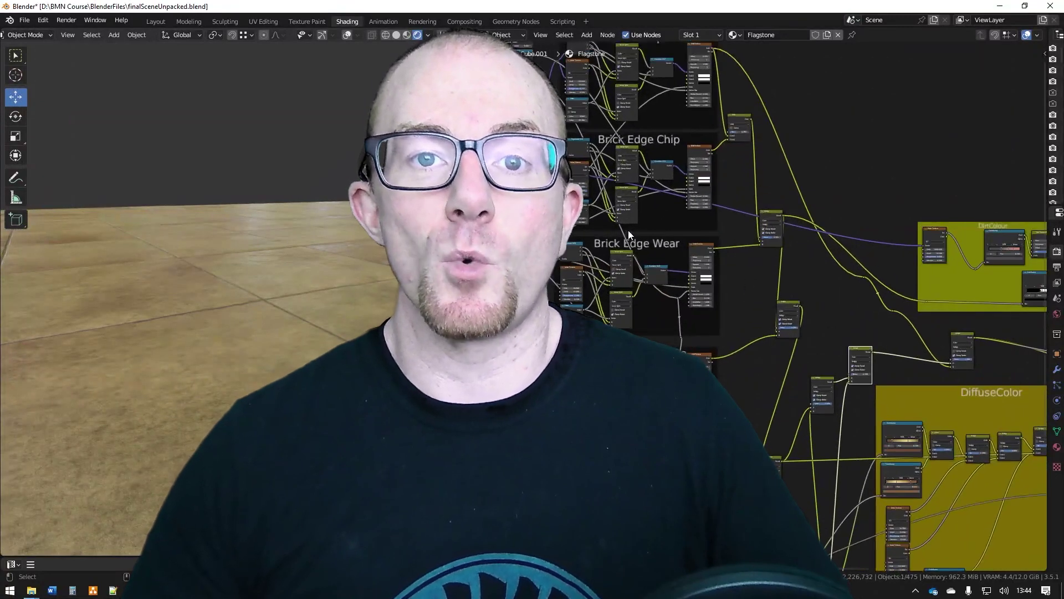
{"action": "scroll", "coordinate": [603, 140], "scroll_direction": "up", "scroll_amount": 2}
{"action": "scroll", "coordinate": [599, 177], "scroll_direction": "up", "scroll_amount": 2}
{"action": "scroll", "coordinate": [600, 176], "scroll_direction": "up", "scroll_amount": 2}
{"action": "scroll", "coordinate": [584, 289], "scroll_direction": "up", "scroll_amount": 2}
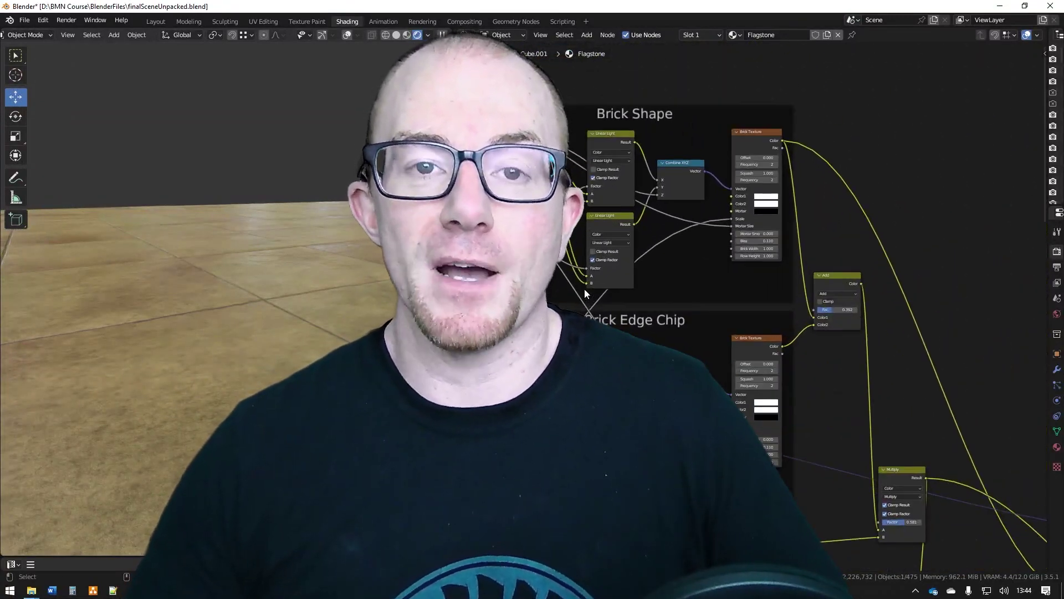
{"action": "scroll", "coordinate": [584, 289], "scroll_direction": "up", "scroll_amount": 1}
{"action": "mouse_move", "coordinate": [541, 301]}
{"action": "middle_mouse_down"}
{"action": "mouse_move", "coordinate": [794, 261]}
{"action": "mouse_move", "coordinate": [893, 416]}
{"action": "middle_mouse_up"}
{"action": "scroll", "coordinate": [263, 272], "scroll_direction": "up", "scroll_amount": 2}
{"action": "scroll", "coordinate": [602, 265], "scroll_direction": "up", "scroll_amount": 1}
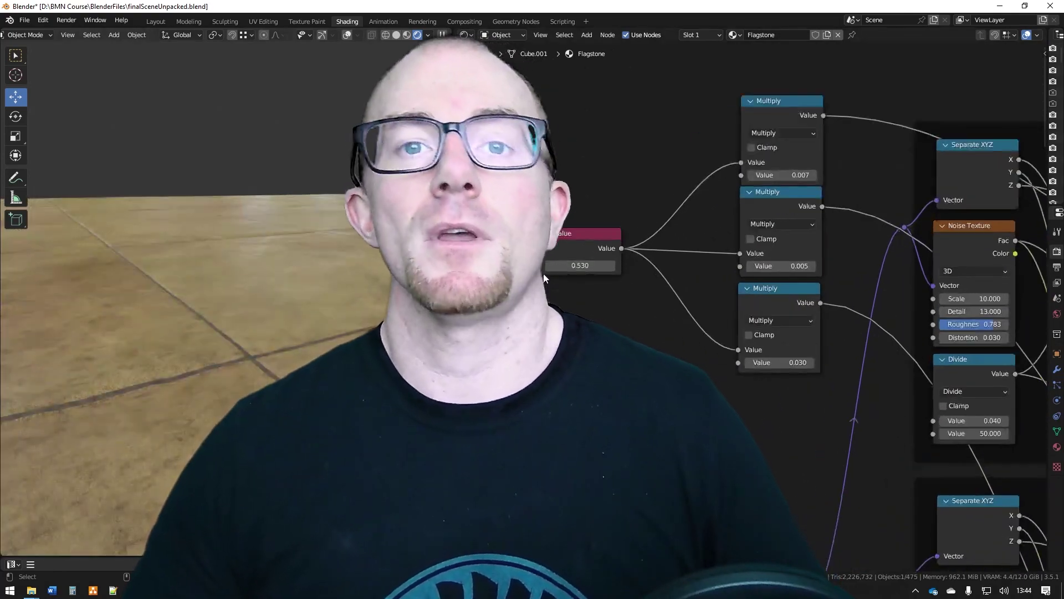
{"action": "scroll", "coordinate": [602, 266], "scroll_direction": "up", "scroll_amount": 2}
{"action": "mouse_move", "coordinate": [602, 266]}
{"action": "left_mouse_down"}
{"action": "mouse_move", "coordinate": [651, 265]}
{"action": "mouse_move", "coordinate": [611, 265]}
{"action": "left_mouse_up"}
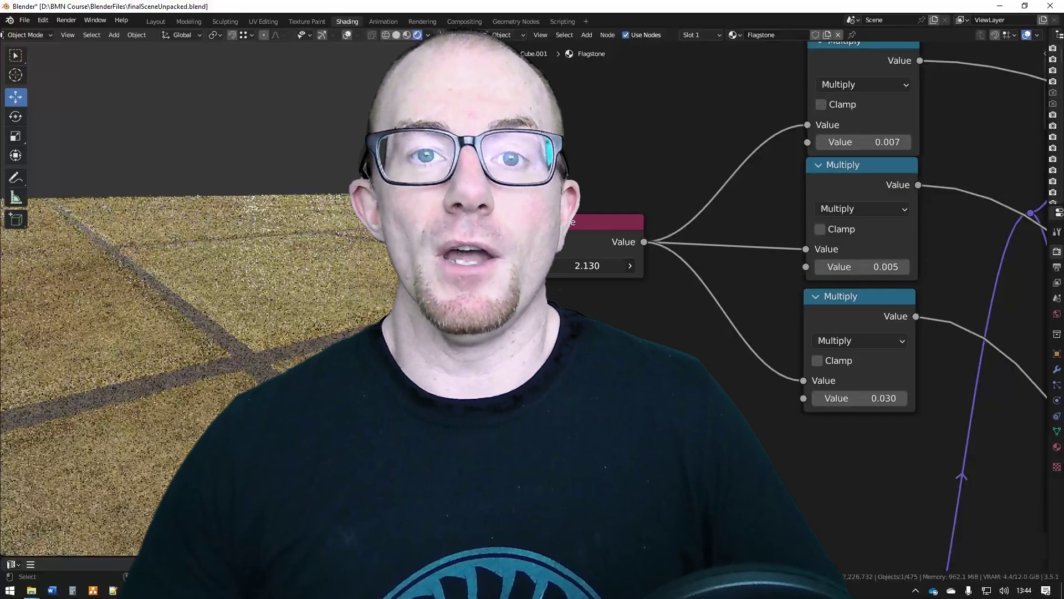
{"action": "scroll", "coordinate": [586, 321], "scroll_direction": "down", "scroll_amount": 1}
{"action": "scroll", "coordinate": [587, 321], "scroll_direction": "down", "scroll_amount": 3}
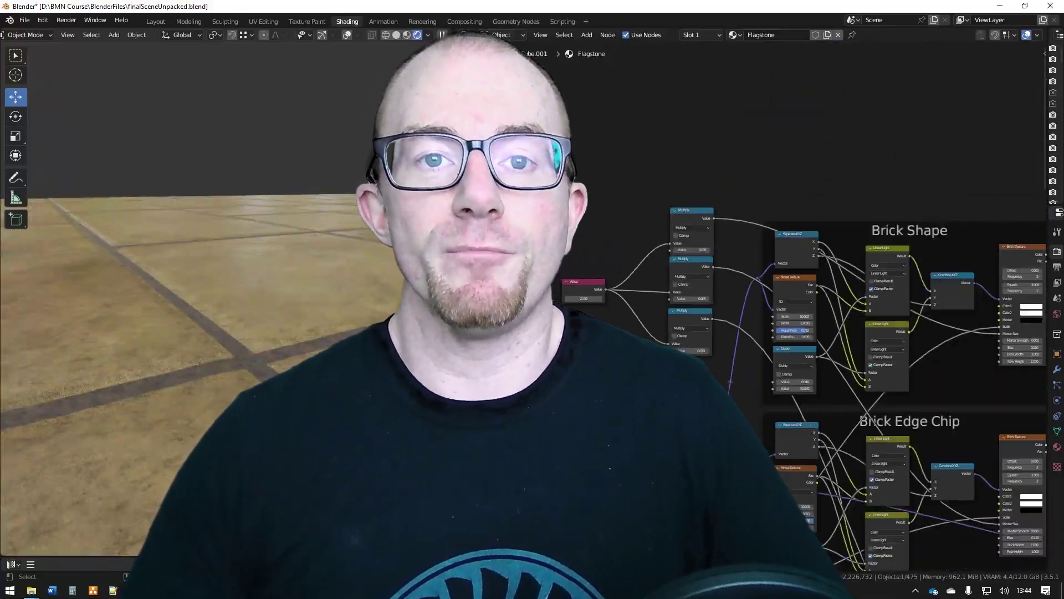
{"action": "scroll", "coordinate": [585, 321], "scroll_direction": "down", "scroll_amount": 2}
Raise the brick Add node's mix factor to 1.000
{"action": "middle_click_drag", "start_coordinate": [780, 500], "coordinate": [681, 343]}
{"action": "scroll", "coordinate": [658, 272], "scroll_direction": "up", "scroll_amount": 1}
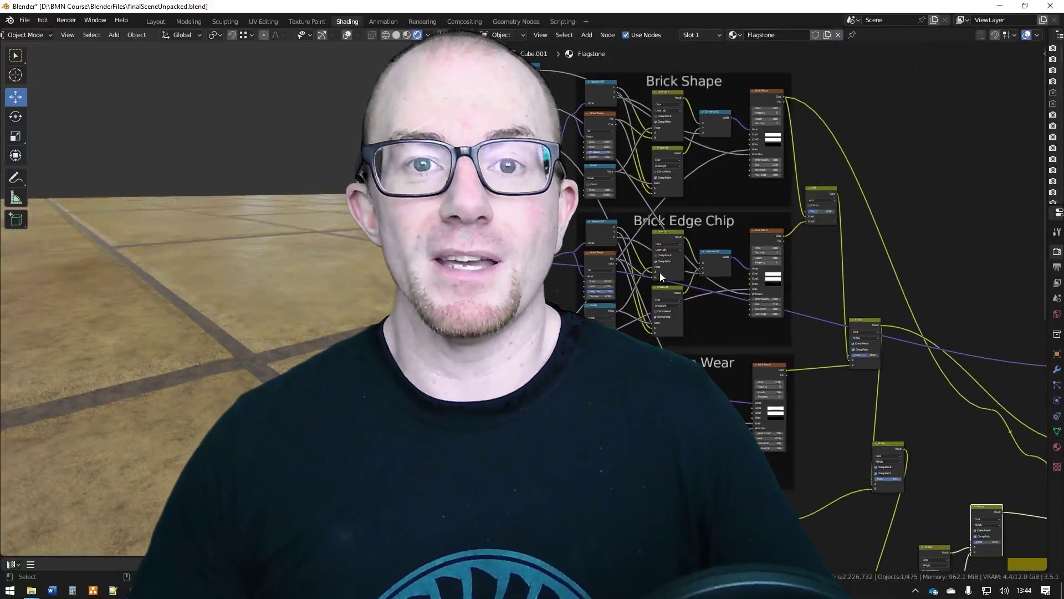
{"action": "scroll", "coordinate": [665, 250], "scroll_direction": "up", "scroll_amount": 2}
{"action": "scroll", "coordinate": [672, 240], "scroll_direction": "up", "scroll_amount": 1}
{"action": "middle_click_drag", "start_coordinate": [875, 270], "coordinate": [592, 254]}
{"action": "mouse_move", "coordinate": [735, 120]}
{"action": "left_mouse_down"}
{"action": "mouse_move", "coordinate": [758, 120]}
{"action": "mouse_move", "coordinate": [736, 243]}
{"action": "left_mouse_up"}
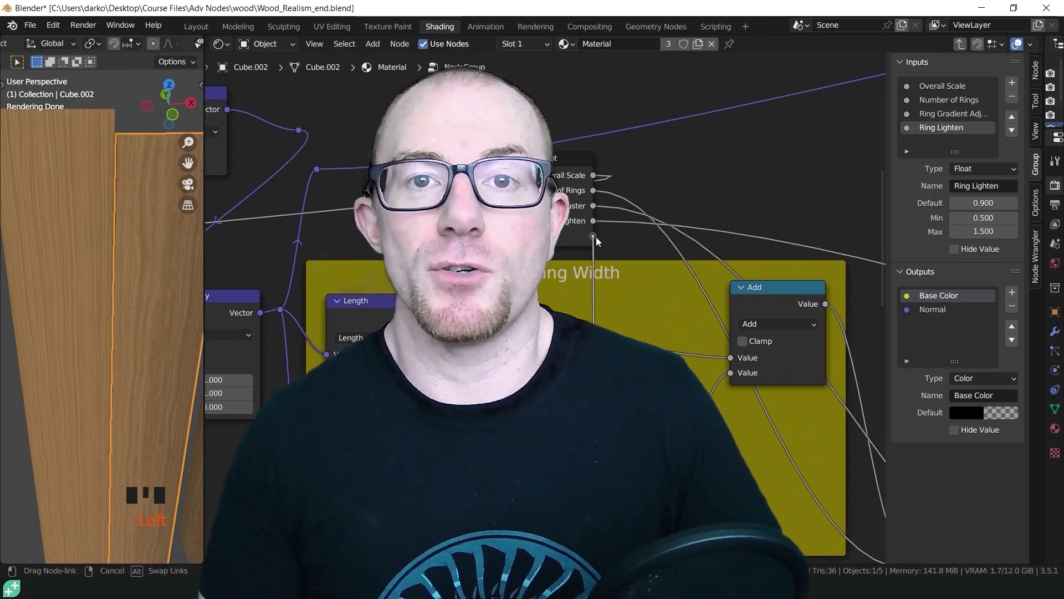
Add a Ring Width Variance group input ranging 0 to 1, then link a second variance socket
{"action": "mouse_move", "coordinate": [85, 377]}
{"action": "middle_mouse_down"}
{"action": "mouse_move", "coordinate": [92, 349]}
{"action": "mouse_move", "coordinate": [89, 368]}
{"action": "middle_mouse_up"}
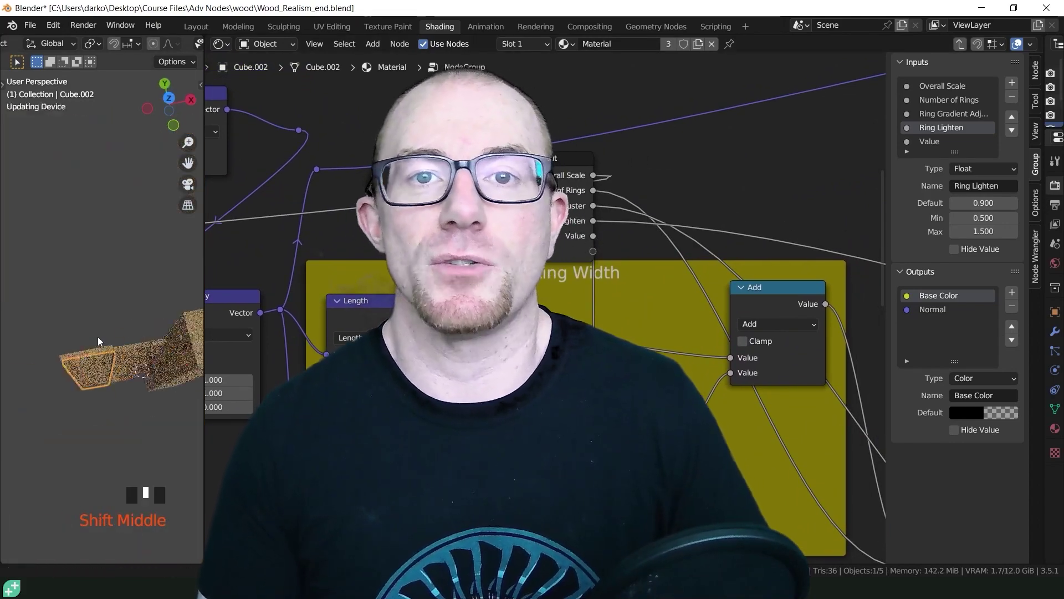
{"action": "scroll", "coordinate": [89, 369], "scroll_direction": "up", "scroll_amount": 9}
{"action": "type", "text": "1"}
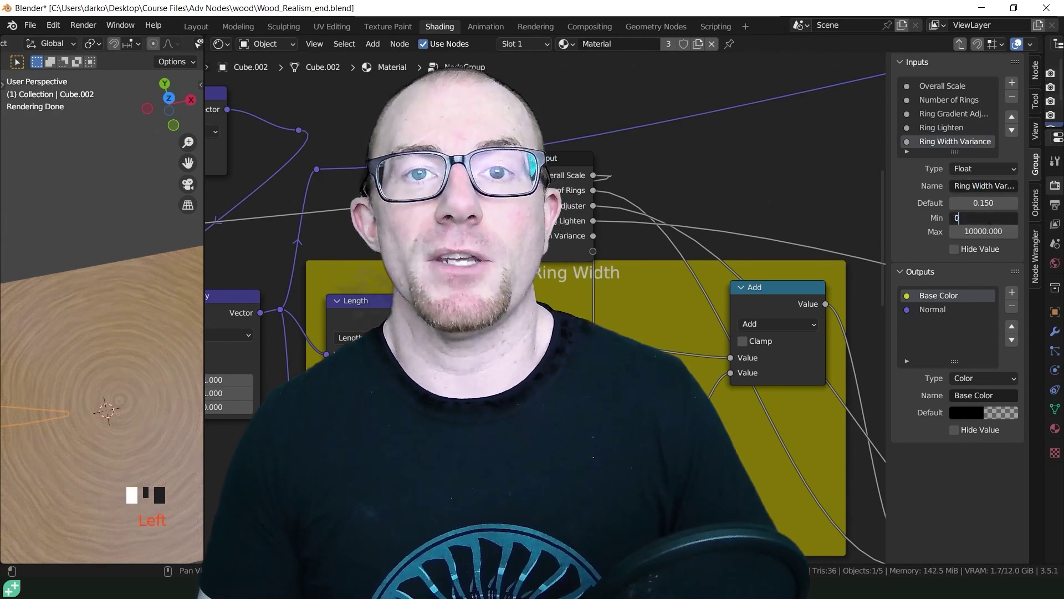
{"action": "key", "text": "Return"}
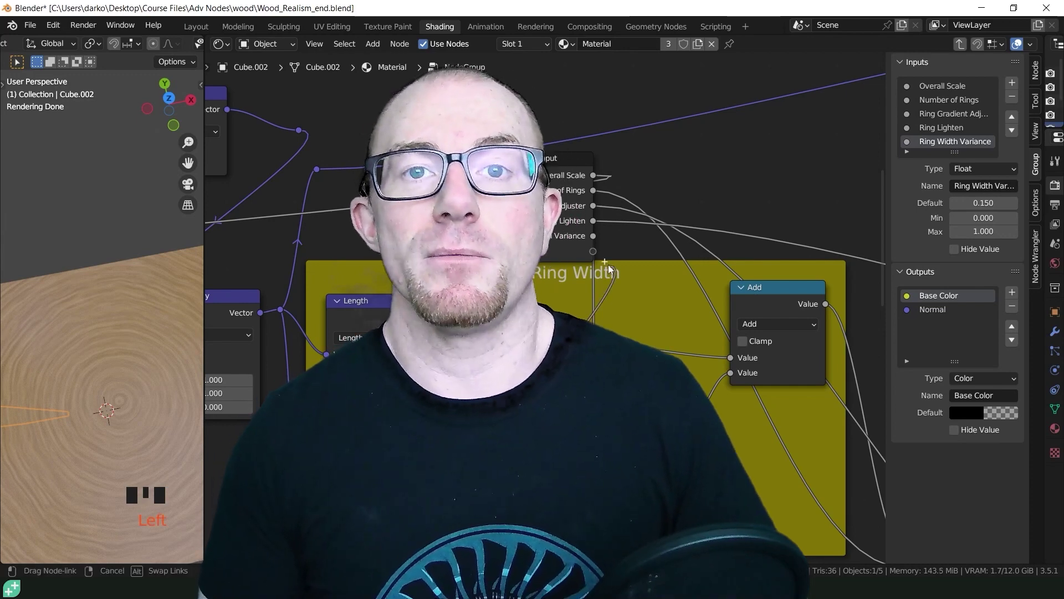
{"action": "left_click_drag", "start_coordinate": [608, 268], "coordinate": [605, 261]}
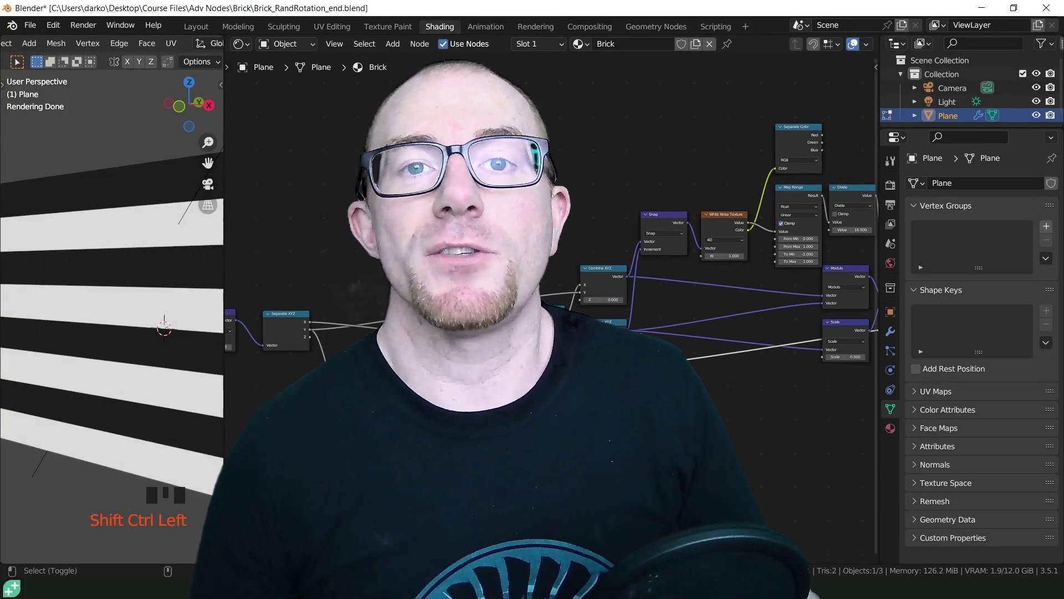
{"action": "scroll", "coordinate": [368, 443], "scroll_direction": "up", "scroll_amount": 4}
Preview the noise and Less Than outputs, widen the stripes, and insert a Modulo node before Floor
{"action": "left_click", "coordinate": [368, 349], "text": "ctrl+shift"}
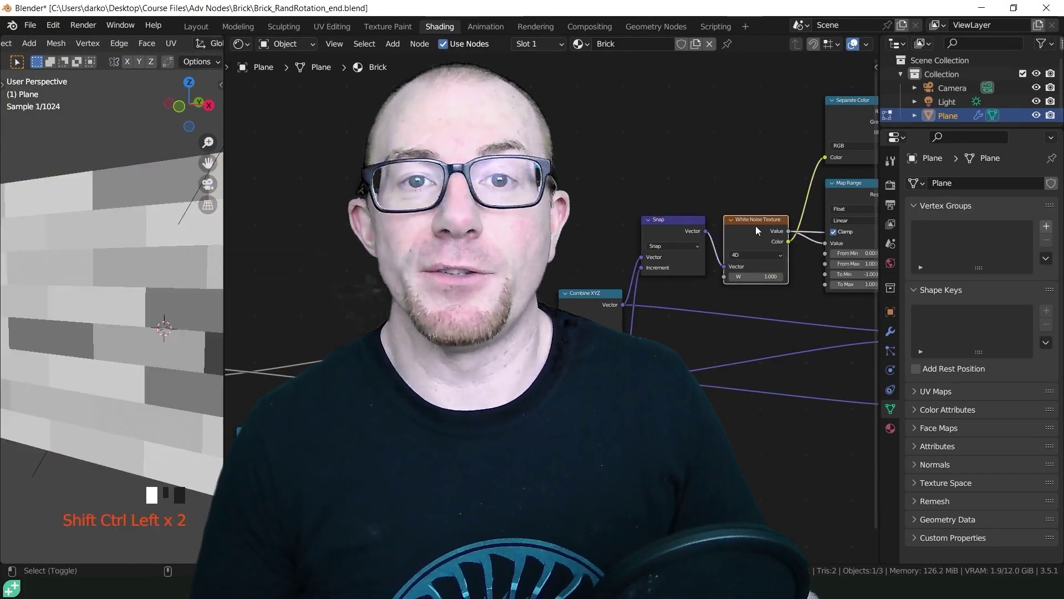
{"action": "mouse_move", "coordinate": [368, 349]}
{"action": "middle_mouse_down"}
{"action": "mouse_move", "coordinate": [407, 317]}
{"action": "mouse_move", "coordinate": [381, 368]}
{"action": "middle_mouse_up"}
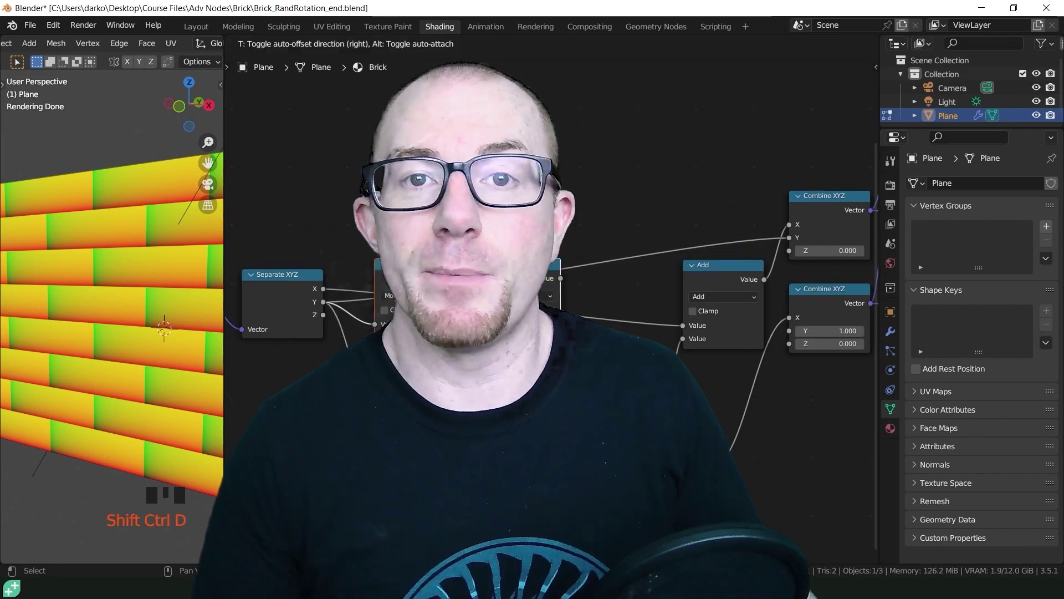
{"action": "scroll", "coordinate": [549, 299], "scroll_direction": "down", "scroll_amount": 5}
{"action": "scroll", "coordinate": [549, 299], "scroll_direction": "up", "scroll_amount": 4}
{"action": "left_click", "coordinate": [641, 349], "text": "ctrl+shift"}
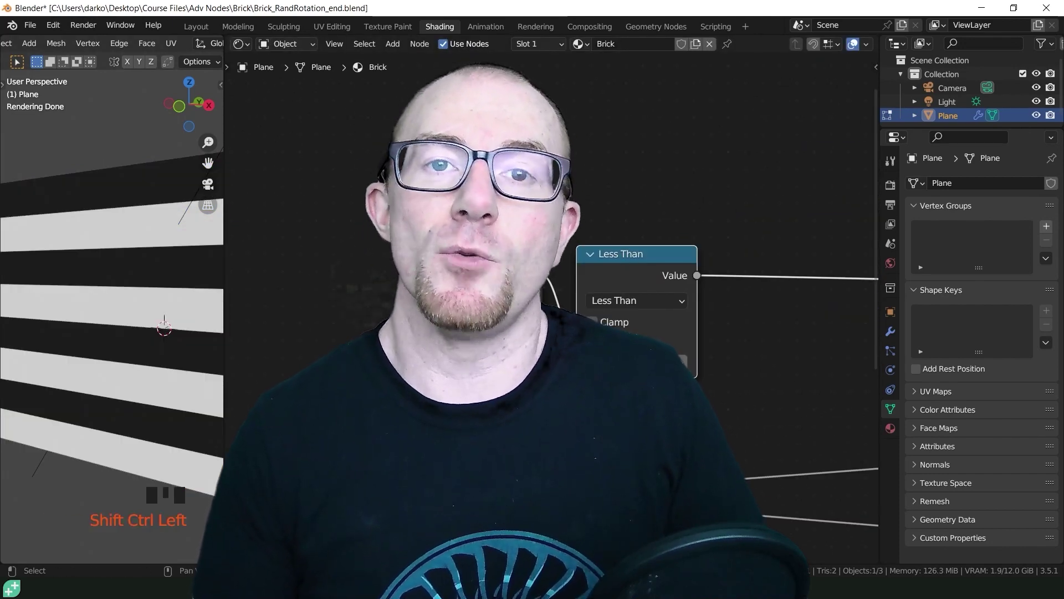
{"action": "left_click_drag", "start_coordinate": [636, 361], "coordinate": [239, 399]}
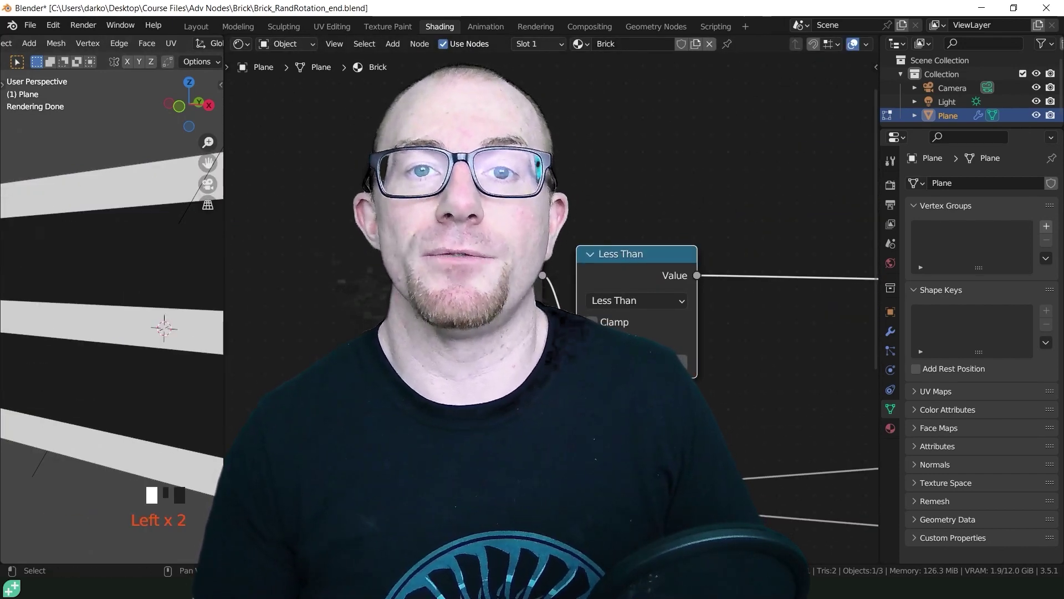
{"action": "left_click", "coordinate": [649, 324]}
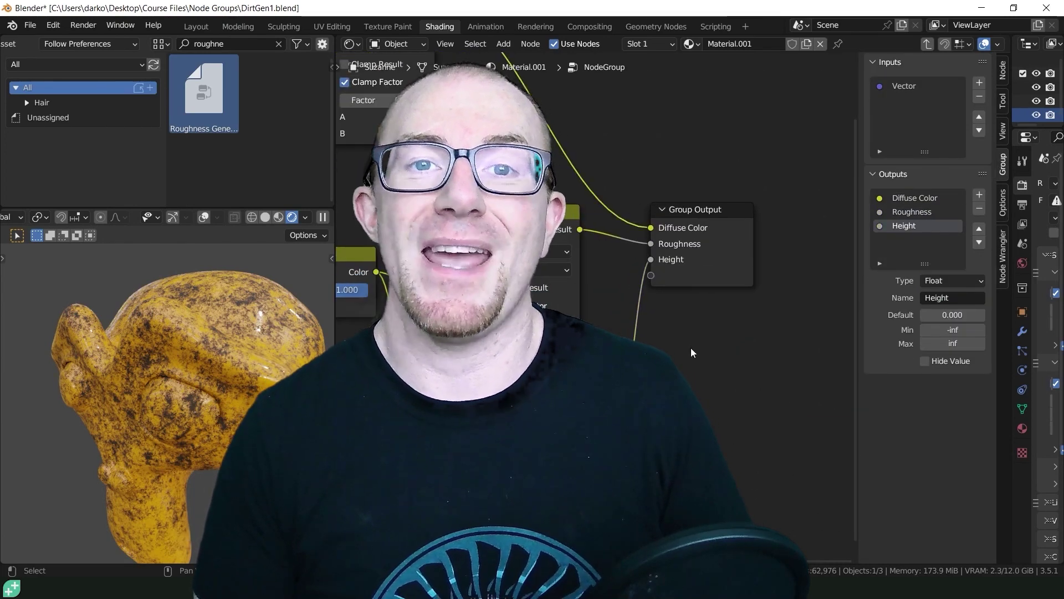
Feed Height through an RGB to BW node, check the Scale input, and exit the dirt group
{"action": "left_click", "coordinate": [728, 341]}
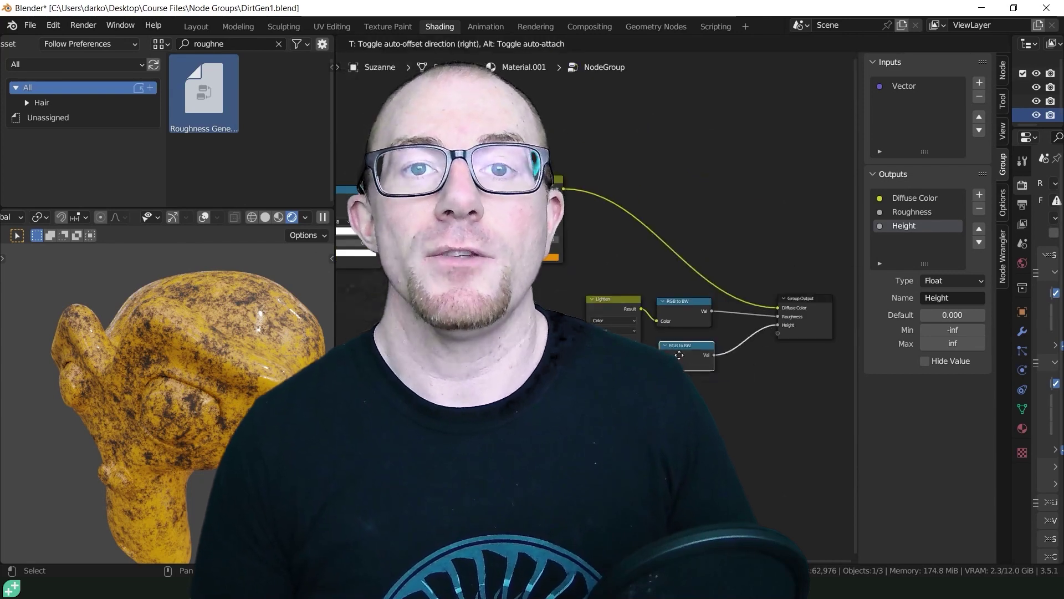
{"action": "middle_click_drag", "start_coordinate": [751, 241], "coordinate": [561, 268]}
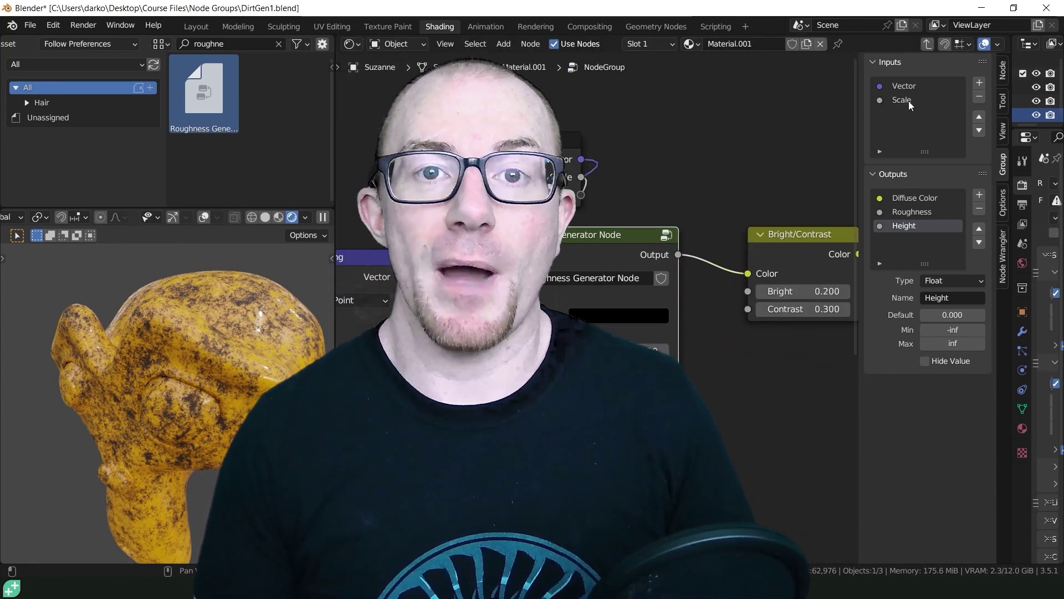
{"action": "left_click", "coordinate": [909, 100]}
{"action": "middle_click_drag", "start_coordinate": [595, 274], "coordinate": [828, 455]}
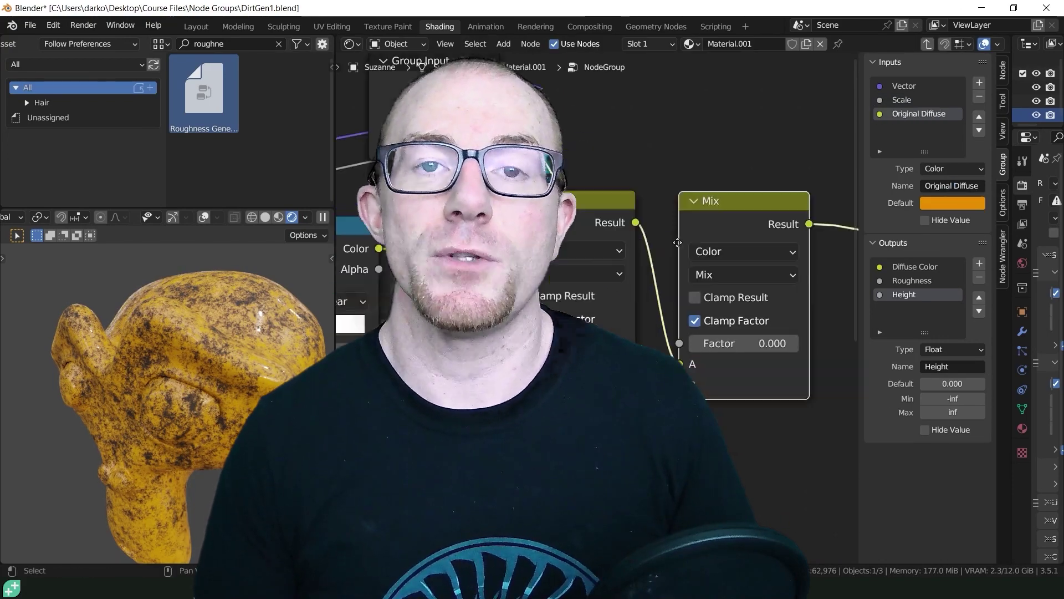
{"action": "key", "text": "Tab"}
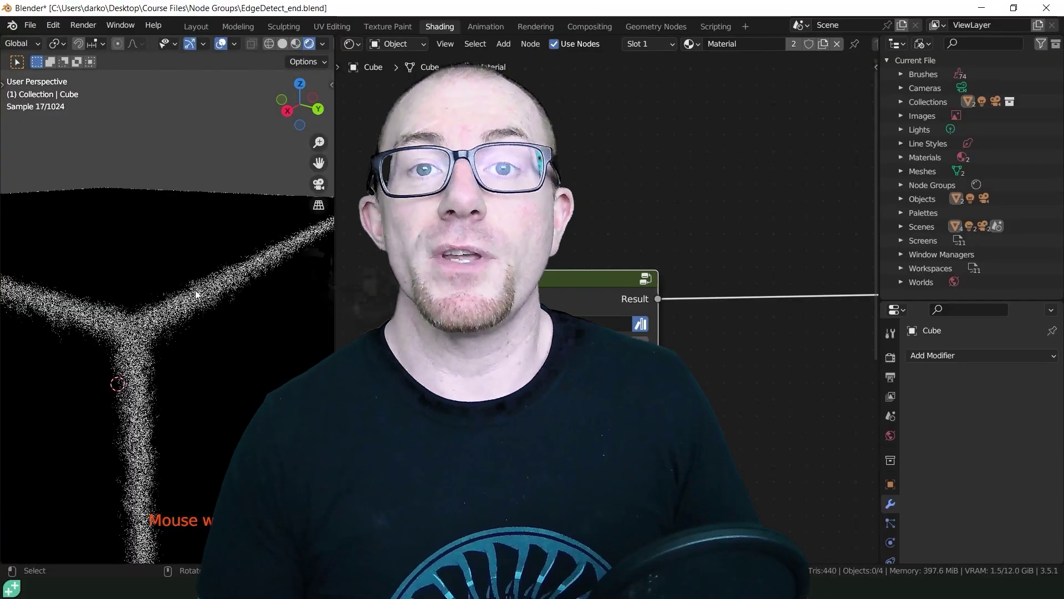
{"action": "scroll", "coordinate": [196, 294], "scroll_direction": "up", "scroll_amount": 1}
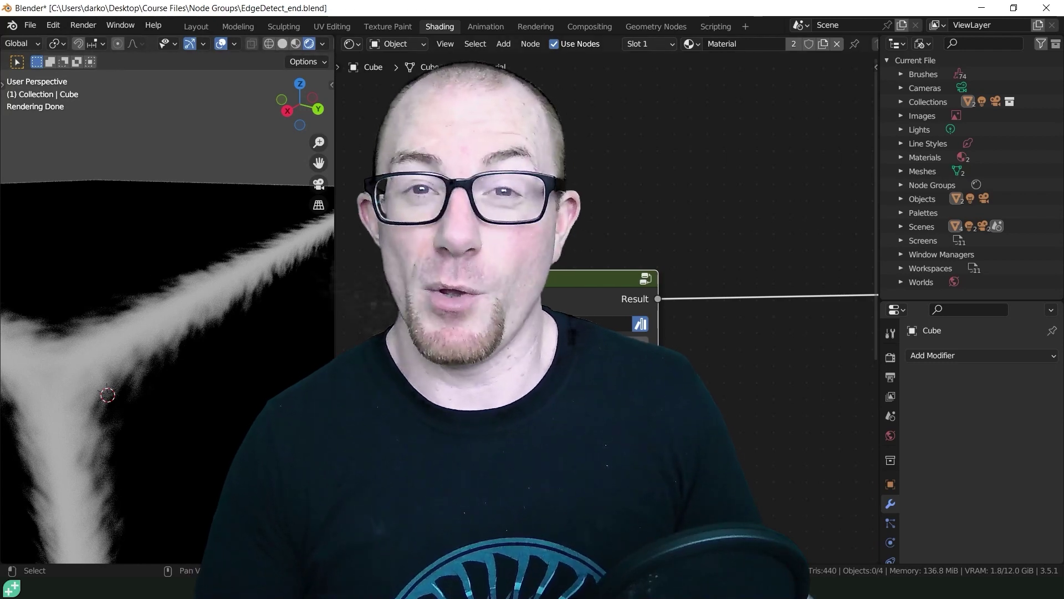
{"action": "scroll", "coordinate": [608, 299], "scroll_direction": "down", "scroll_amount": 4}
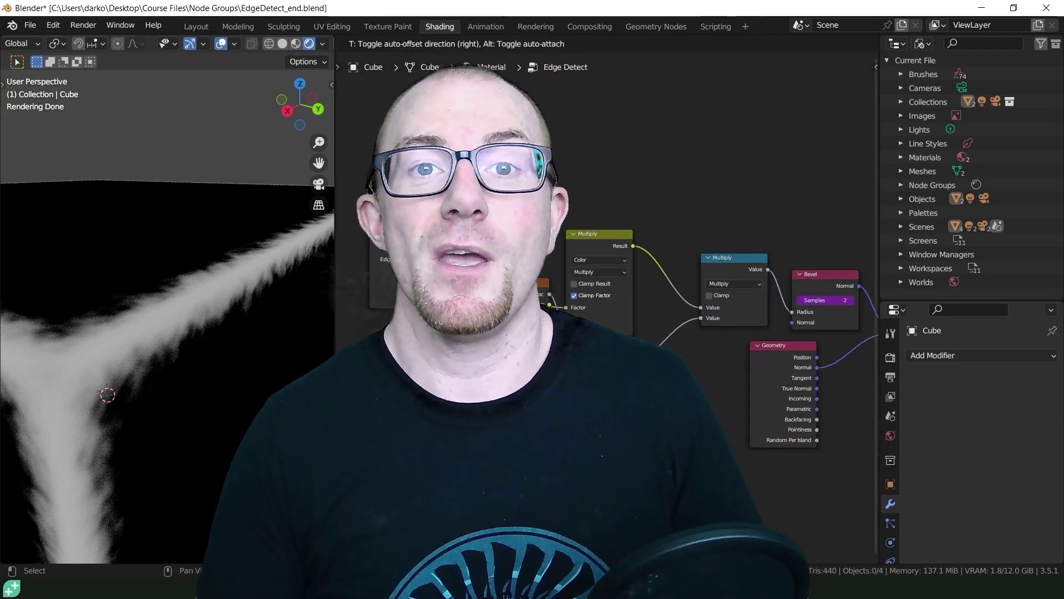
Move the blue Multiply node above the green one and locate the Linear Light node
{"action": "left_click", "coordinate": [623, 280]}
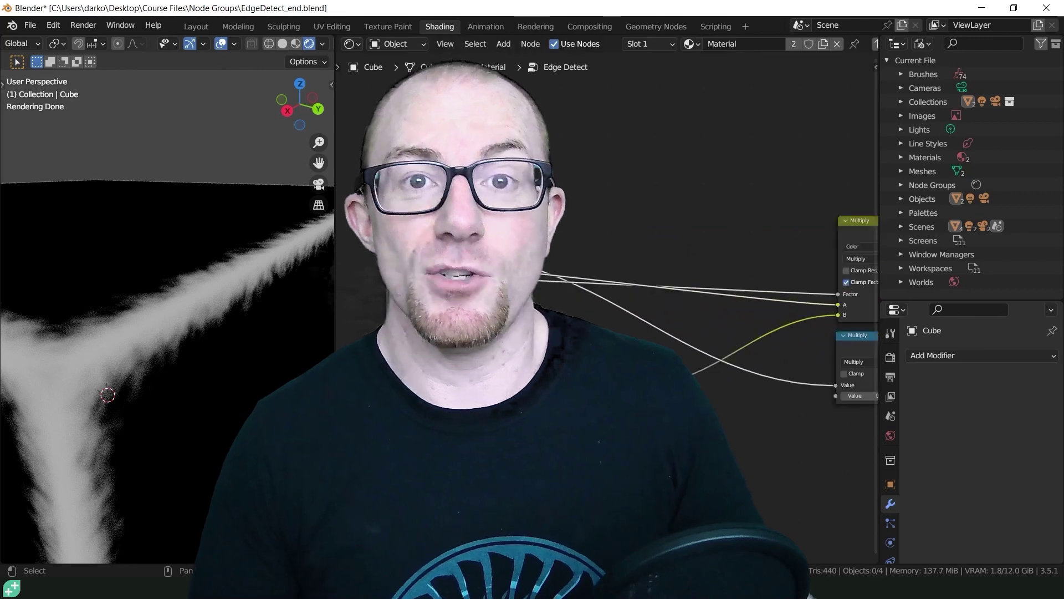
{"action": "middle_click_drag", "start_coordinate": [623, 280], "coordinate": [652, 225]}
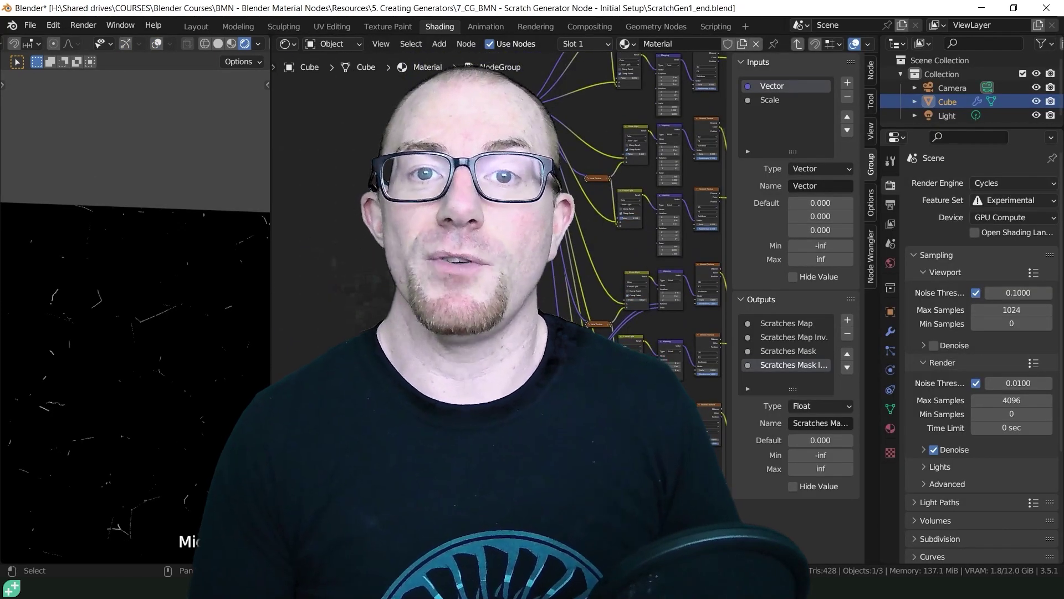
{"action": "scroll", "coordinate": [499, 250], "scroll_direction": "up", "scroll_amount": 5}
{"action": "scroll", "coordinate": [499, 250], "scroll_direction": "down", "scroll_amount": 5}
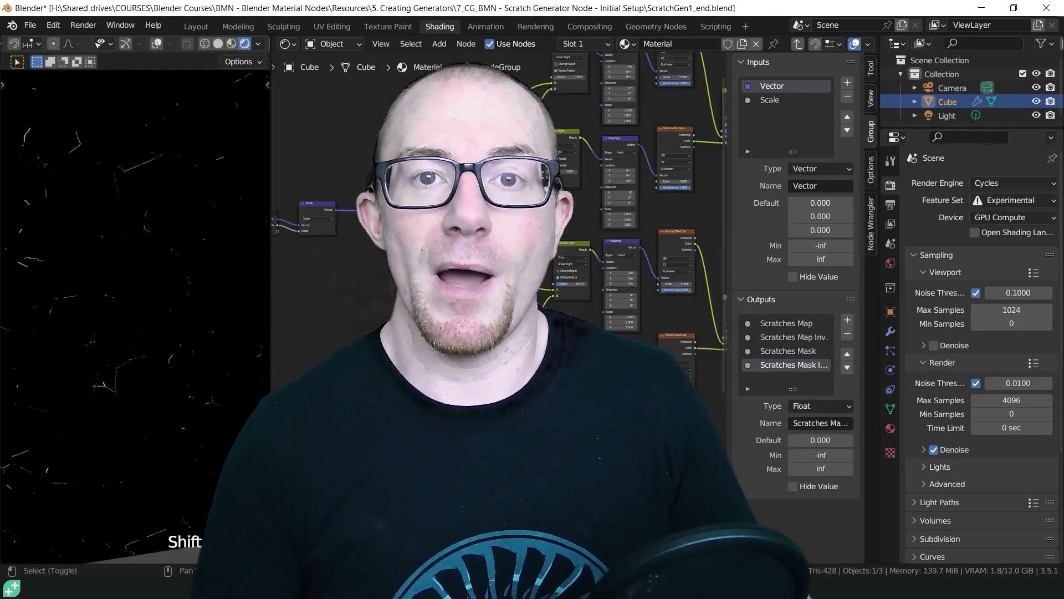
{"action": "scroll", "coordinate": [499, 250], "scroll_direction": "up", "scroll_amount": 8}
{"action": "middle_click_drag", "start_coordinate": [498, 332], "coordinate": [499, 148]}
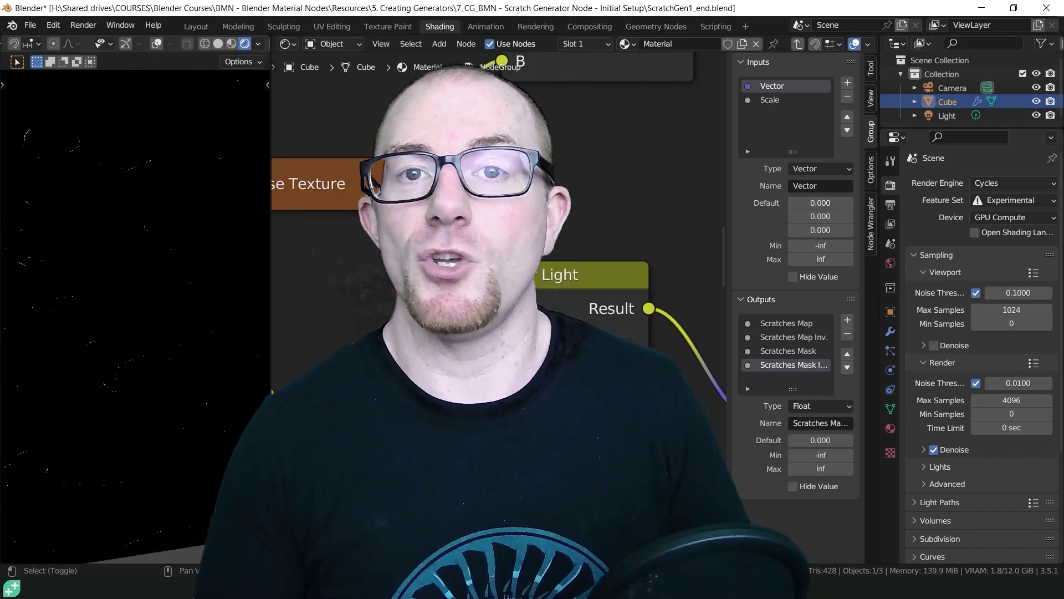
{"action": "scroll", "coordinate": [499, 249], "scroll_direction": "down", "scroll_amount": 5}
{"action": "scroll", "coordinate": [498, 250], "scroll_direction": "up", "scroll_amount": 8}
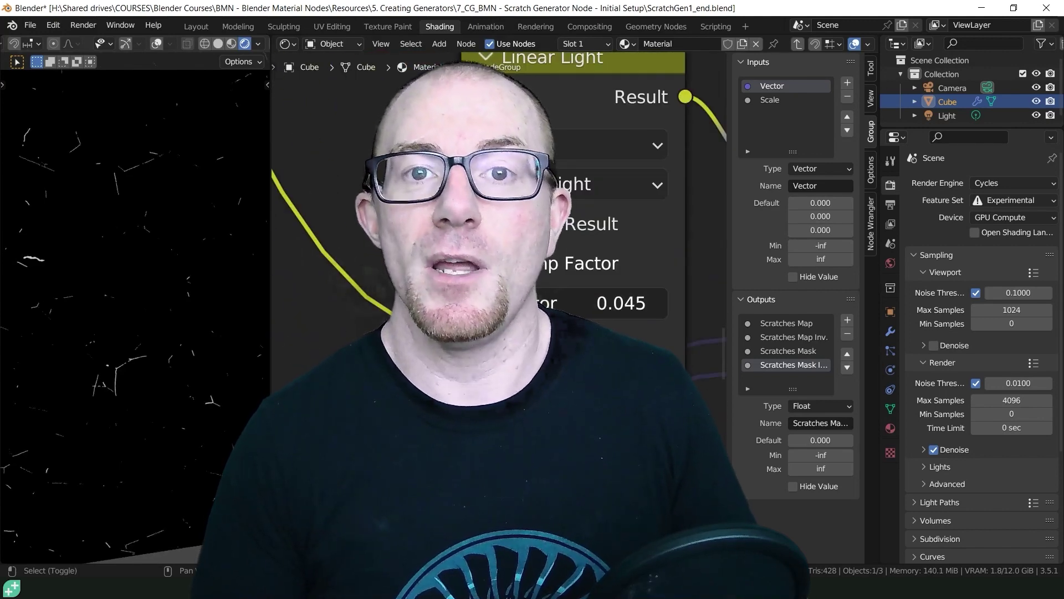
{"action": "scroll", "coordinate": [163, 337], "scroll_direction": "down", "scroll_amount": 4}
{"action": "scroll", "coordinate": [162, 336], "scroll_direction": "up", "scroll_amount": 6}
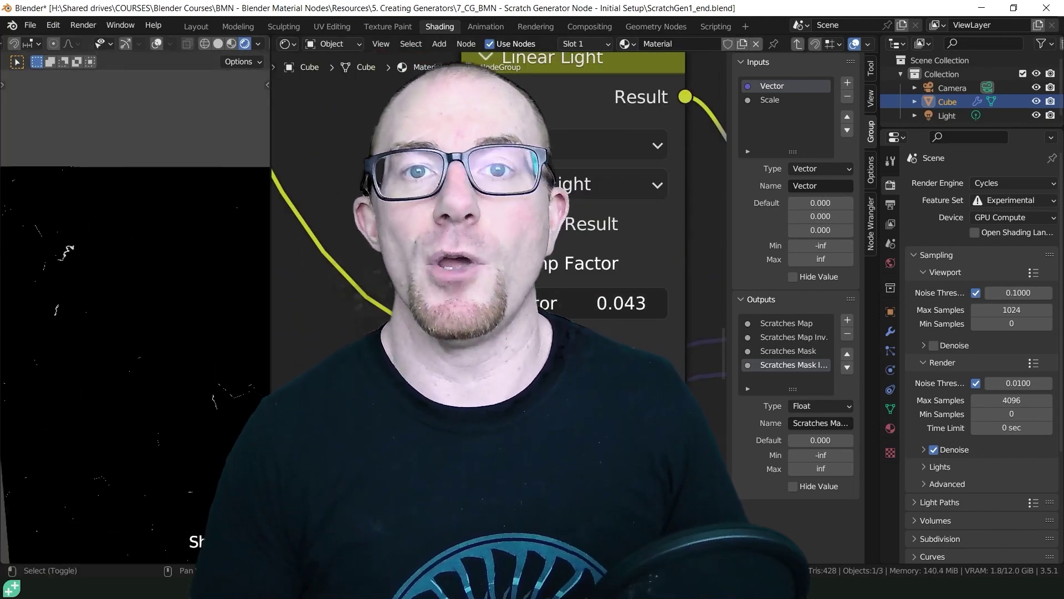
{"action": "scroll", "coordinate": [499, 250], "scroll_direction": "down", "scroll_amount": 3}
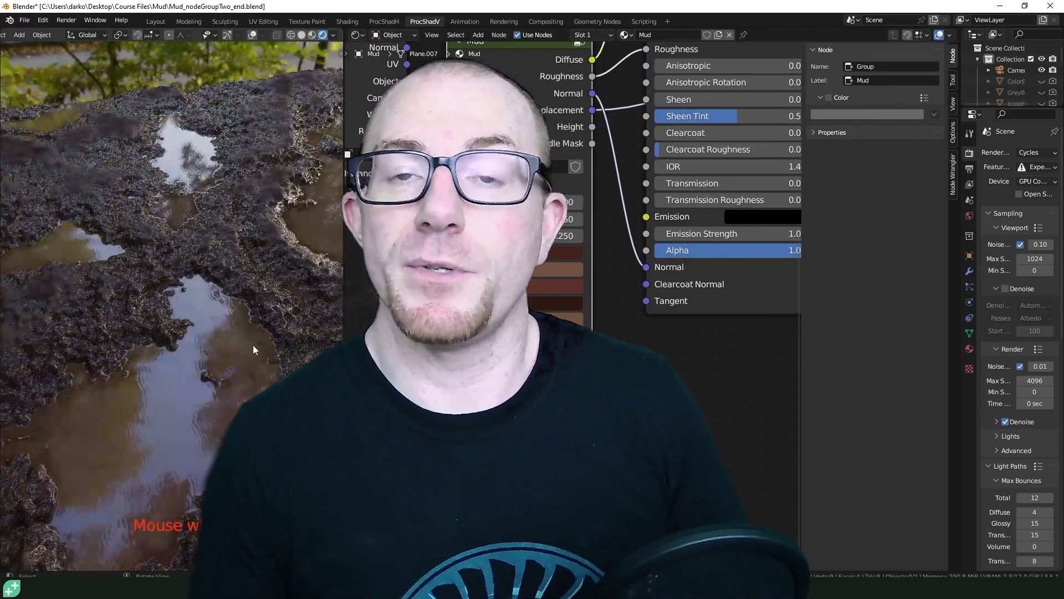
Orbit low across the mud puddles to reveal more of the tree backdrop
{"action": "middle_click_drag", "start_coordinate": [189, 349], "coordinate": [289, 306]}
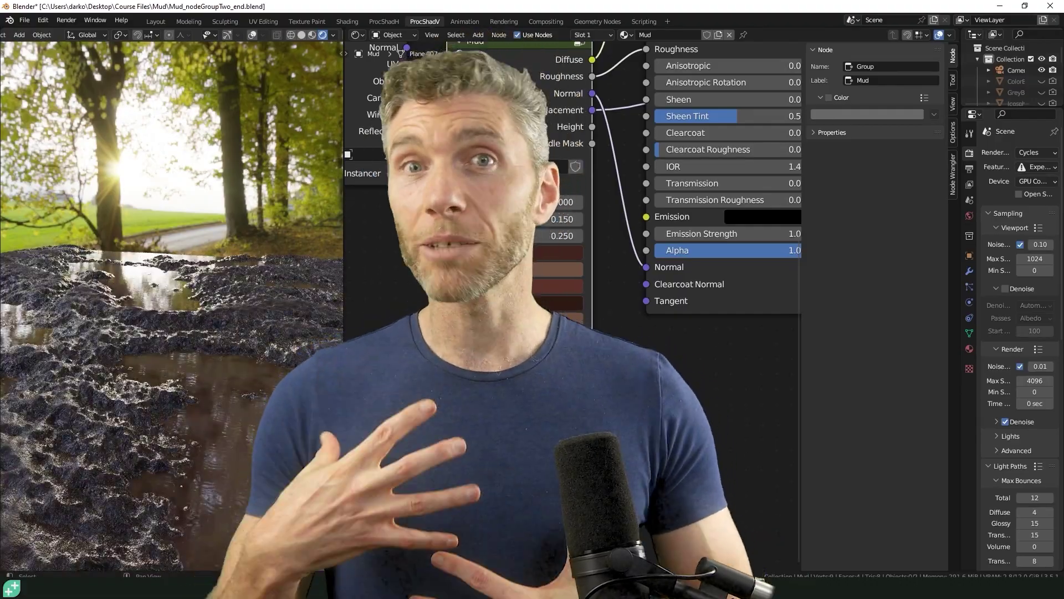
{"action": "mouse_move", "coordinate": [166, 349]}
{"action": "middle_mouse_down"}
{"action": "mouse_move", "coordinate": [111, 366]}
{"action": "mouse_move", "coordinate": [184, 445]}
{"action": "middle_mouse_up"}
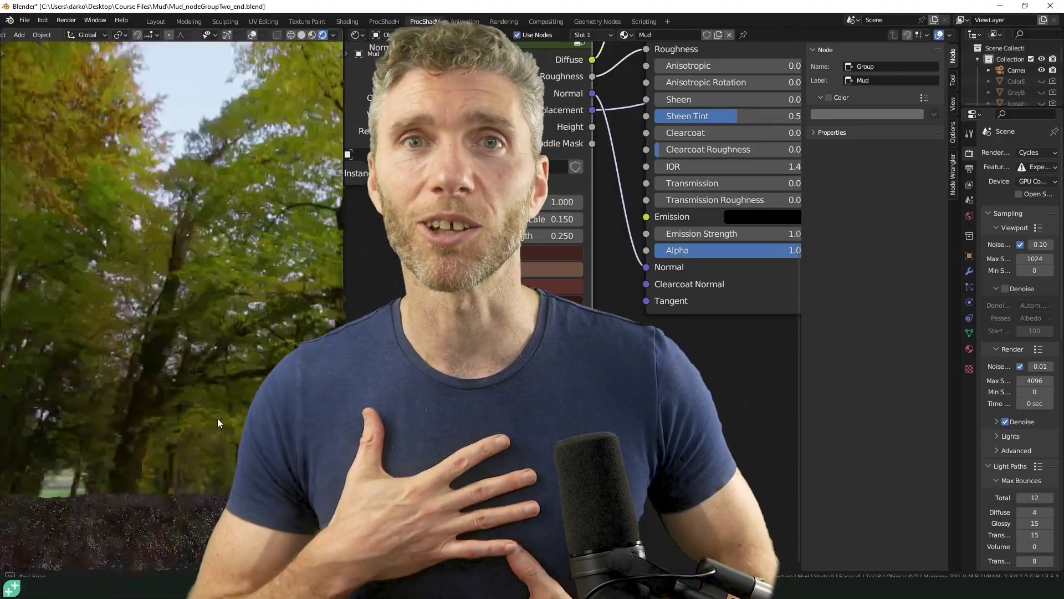